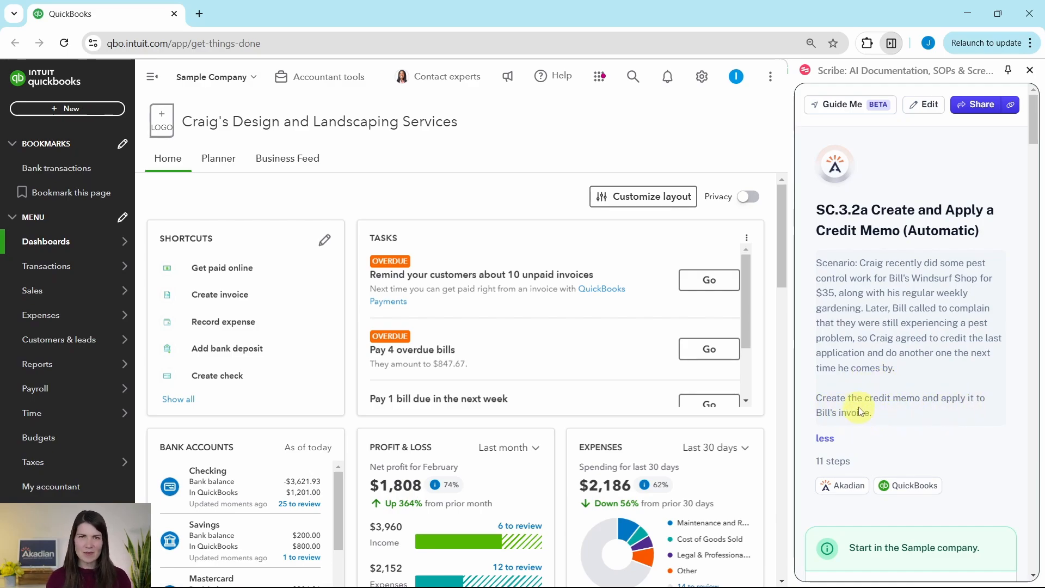
- Review the exercise scenario and guide in the side panel, and start a new credit memo
scroll(860, 411, "down", 8)
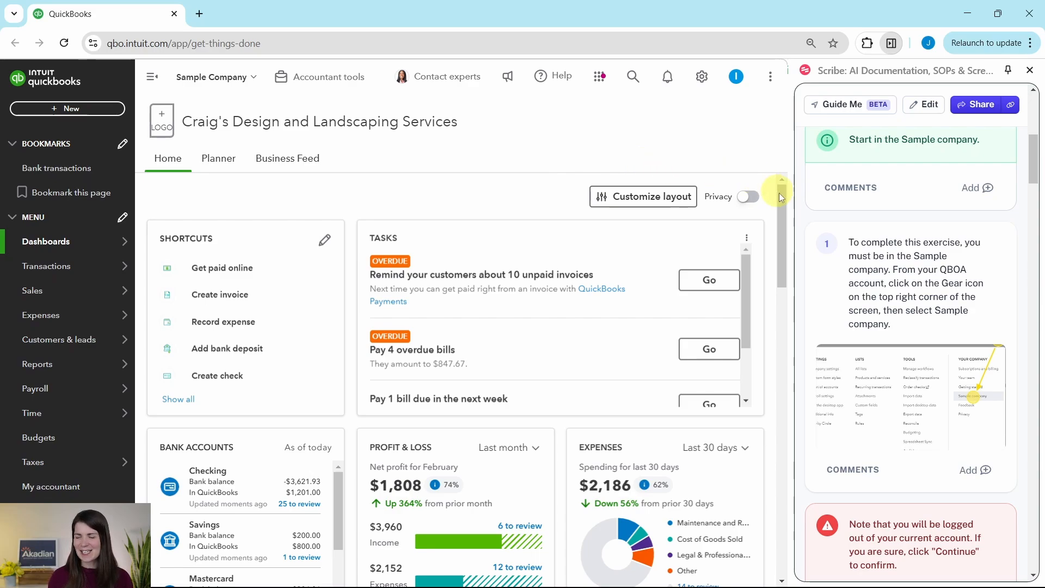
scroll(901, 228, "down", 10)
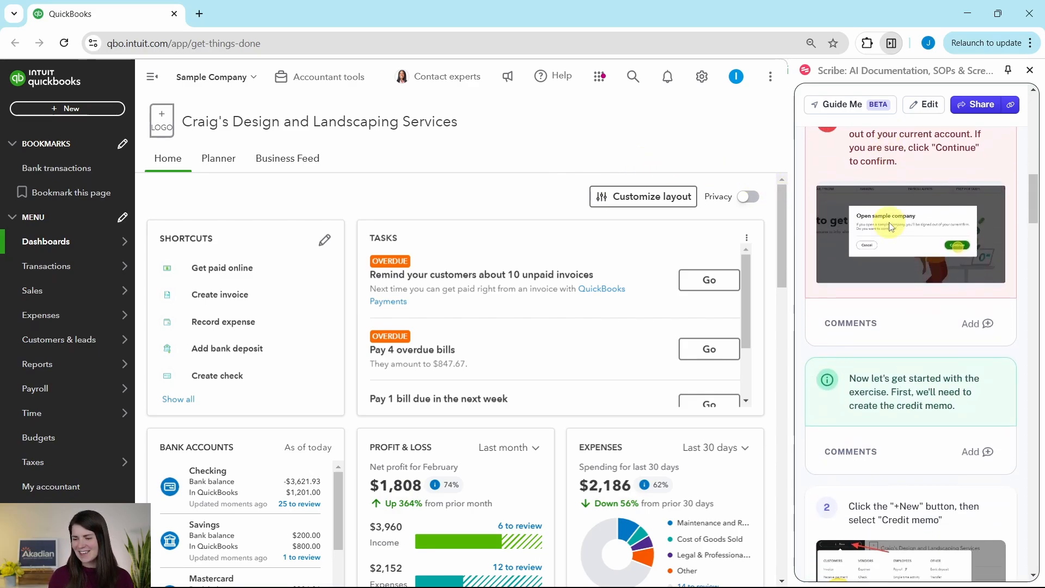
scroll(891, 227, "down", 1)
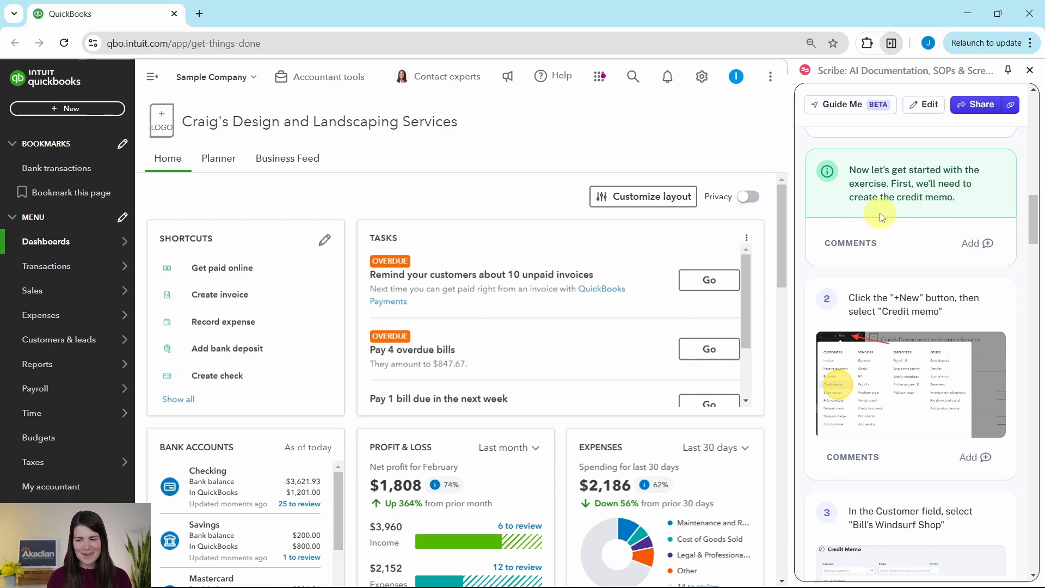
scroll(888, 216, "down", 1)
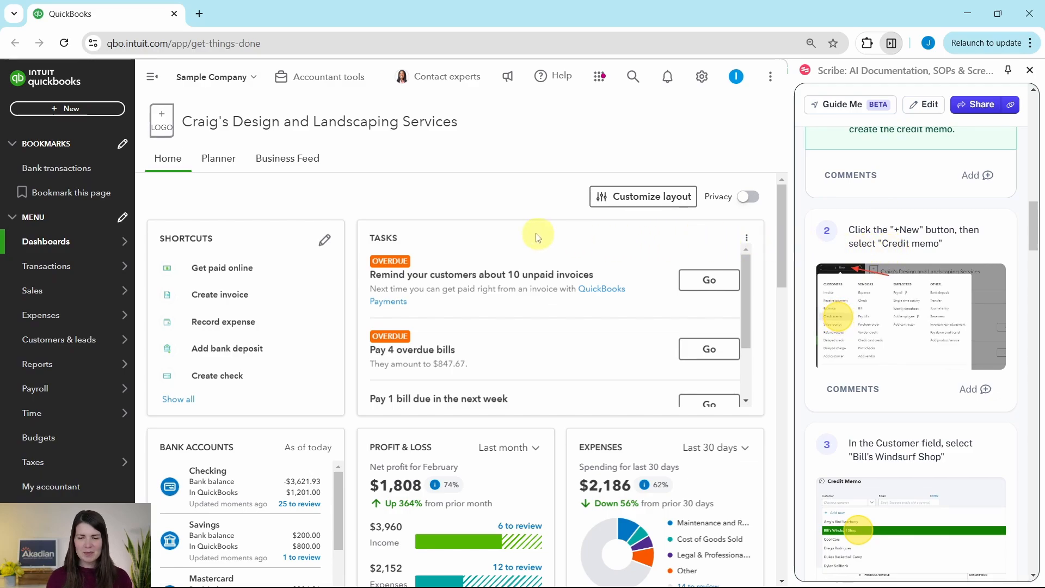
left_click(69, 110)
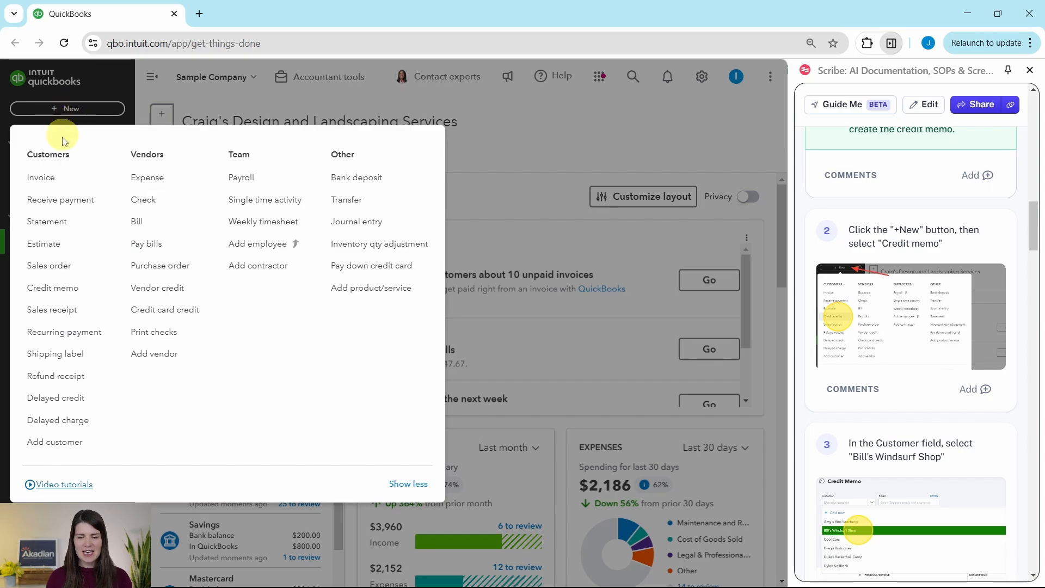
left_click(51, 290)
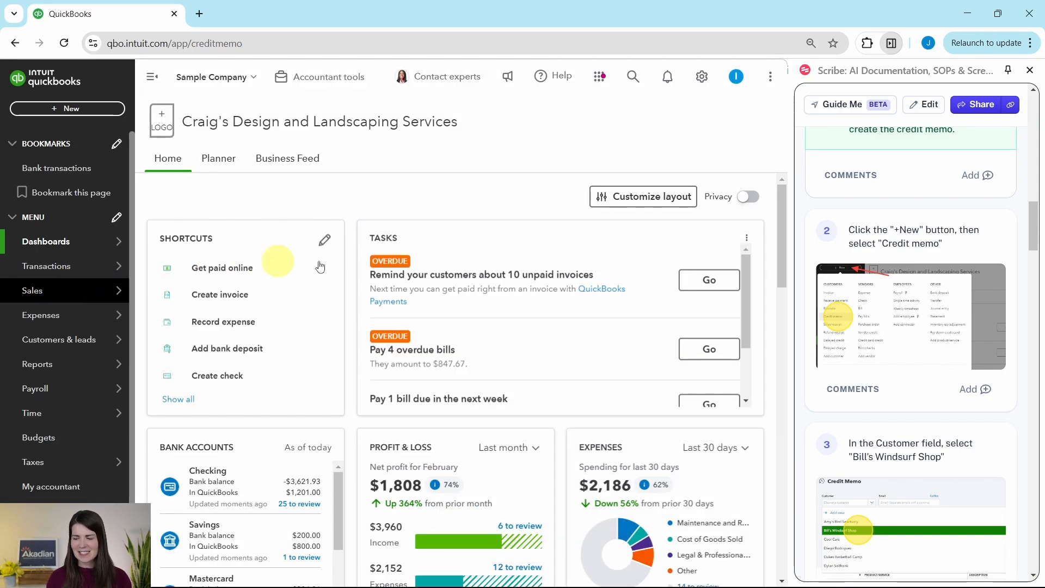
- Set the credit memo's customer to Bill's Windsurf Shop
scroll(915, 274, "down", 5)
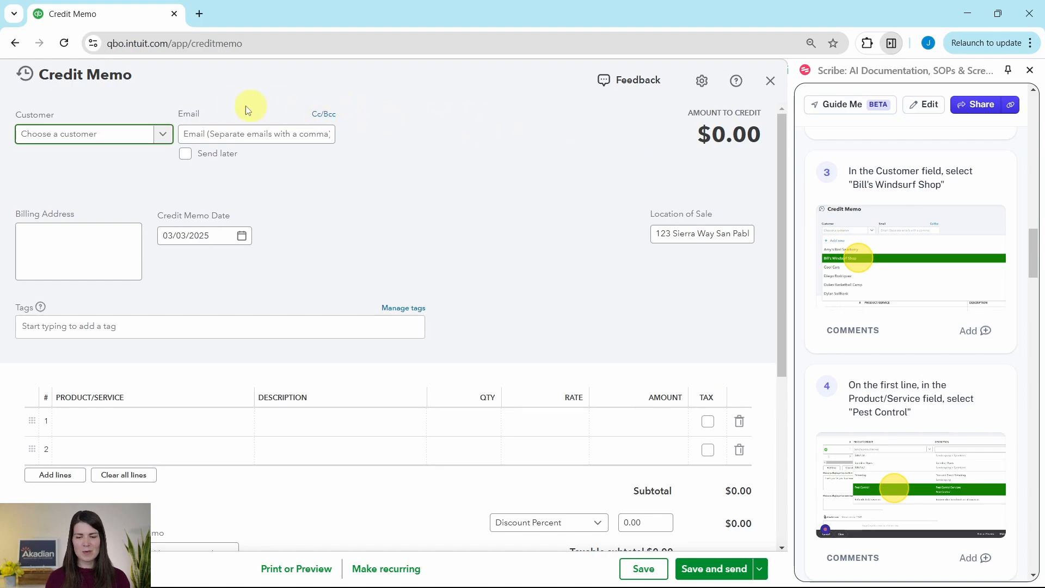
left_click(164, 136)
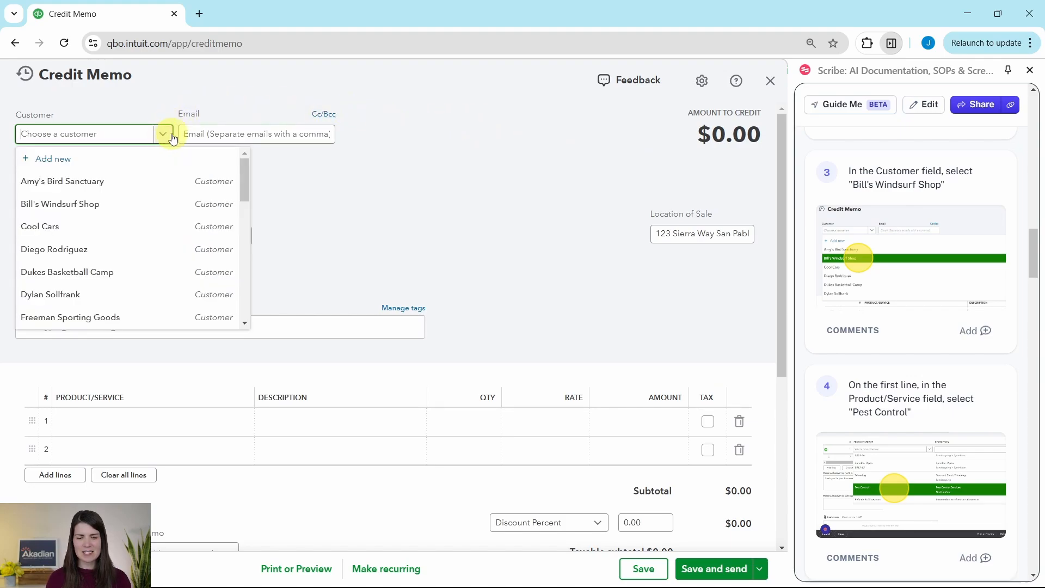
left_click(57, 205)
- Add the Pest Control service as the product/service on the credit memo's first line
scroll(857, 239, "down", 3)
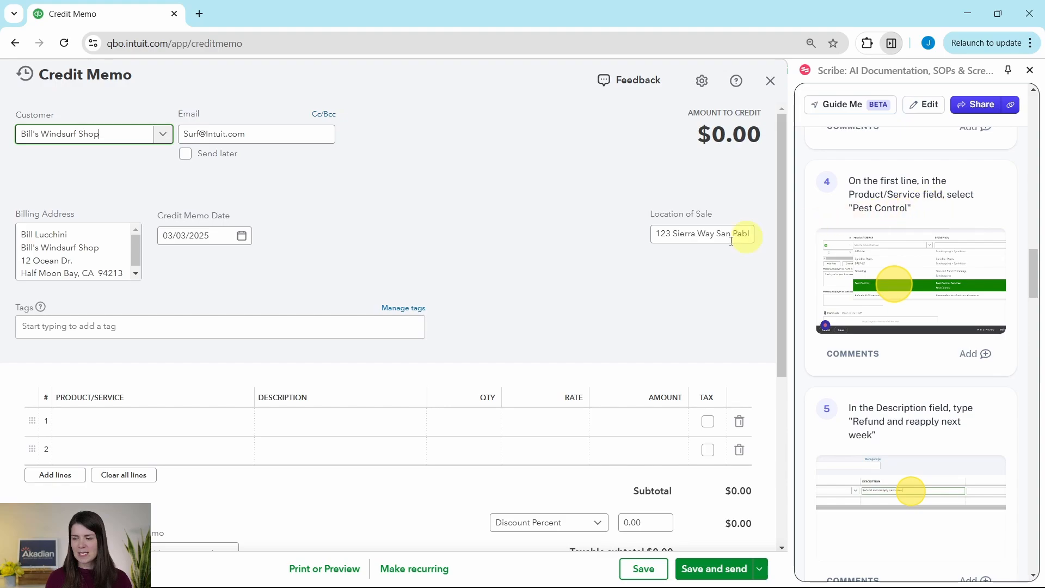
scroll(277, 277, "down", 4)
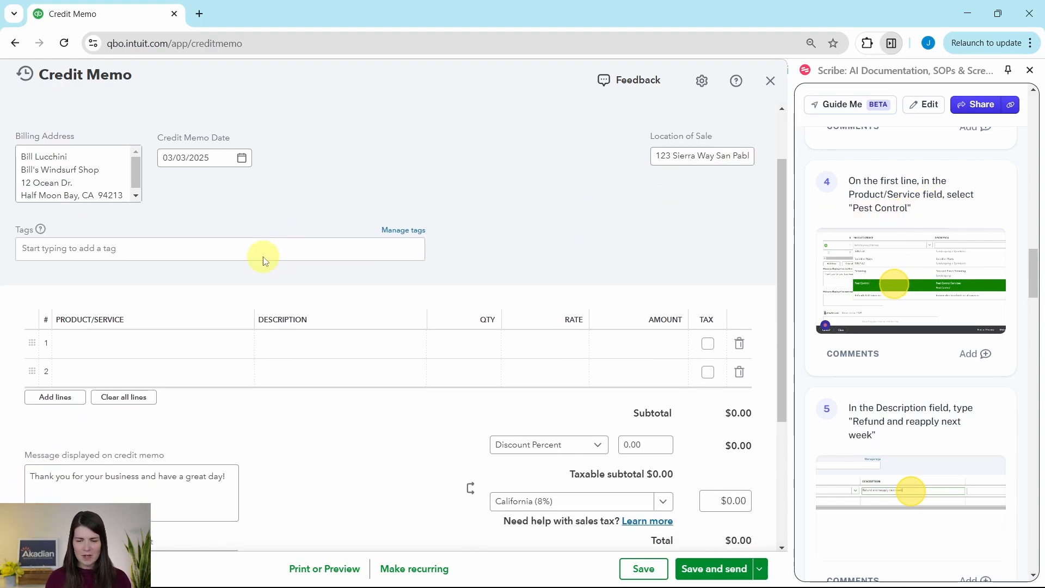
left_click(186, 218)
left_click(150, 223)
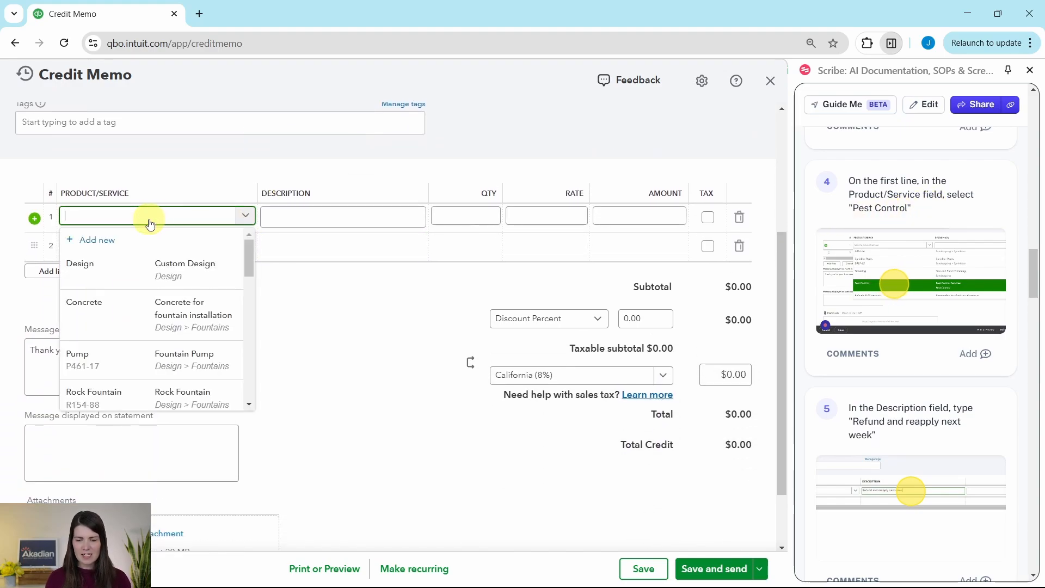
scroll(199, 266, "down", 3)
scroll(199, 261, "down", 5)
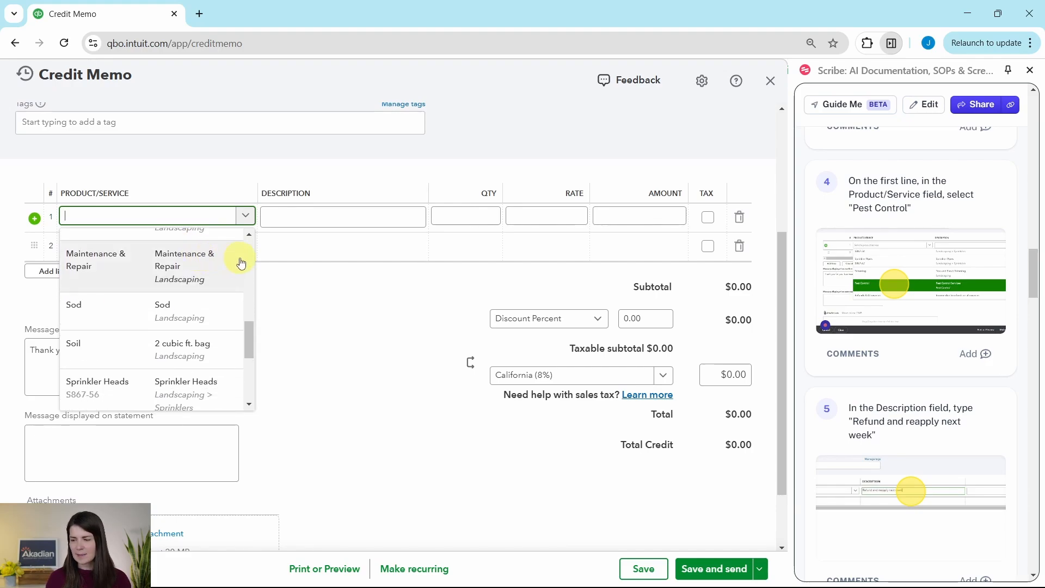
scroll(214, 268, "down", 4)
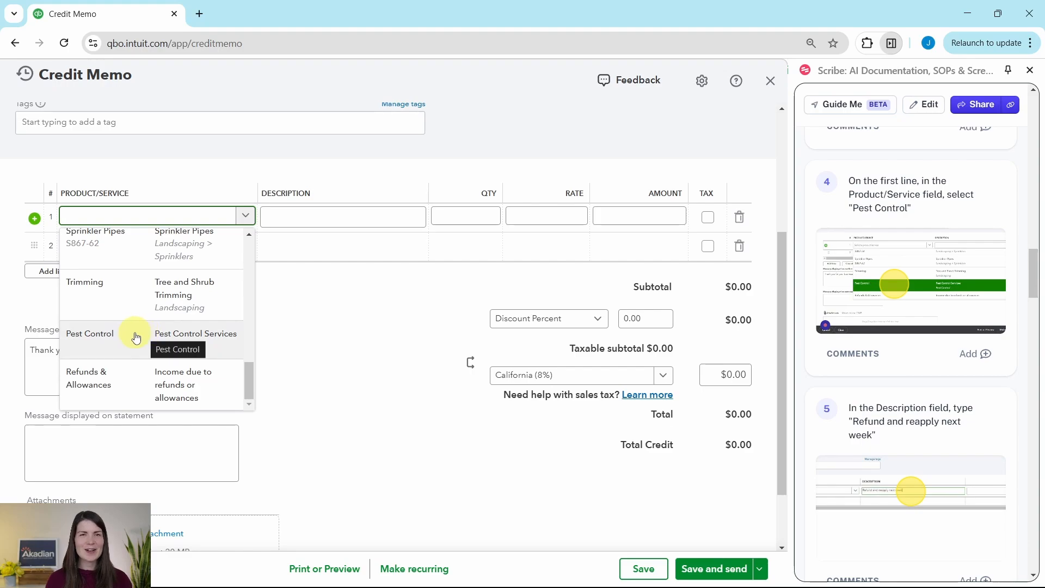
left_click(96, 344)
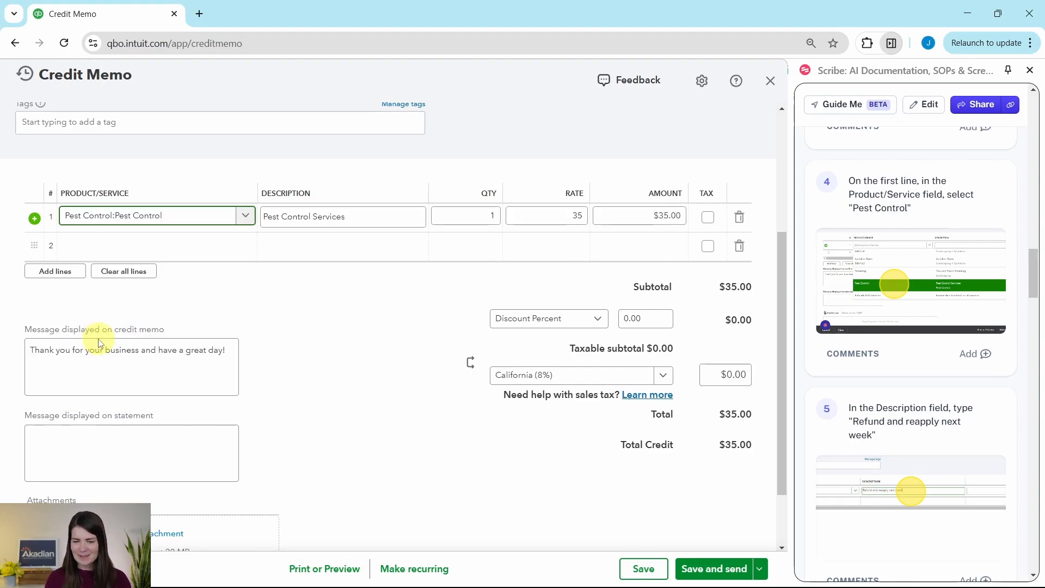
- Replace the Pest Control line's description with "Refund and reapply next week"
left_click(379, 221)
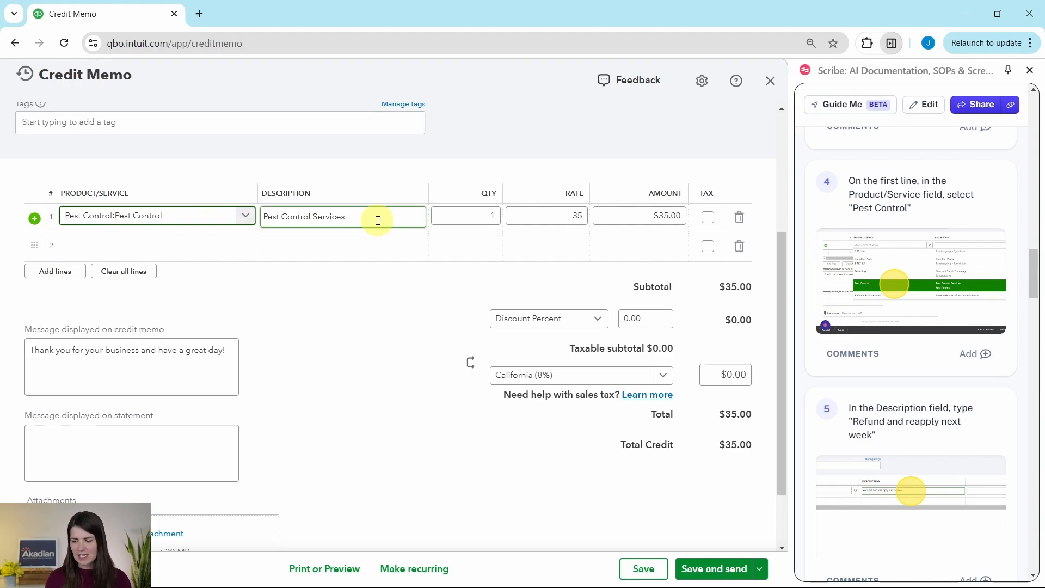
left_click_drag(369, 218, 264, 216)
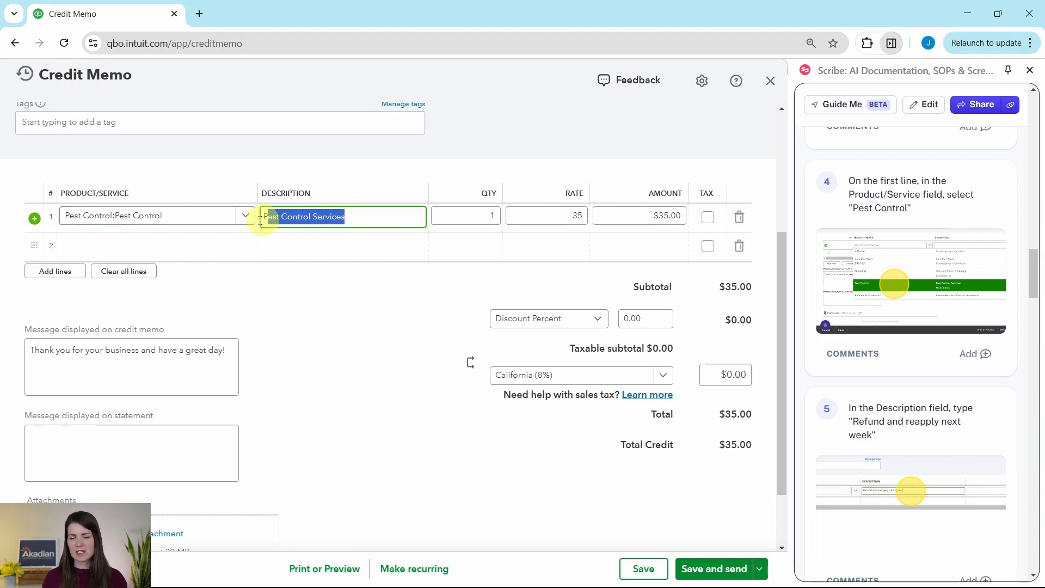
type("R")
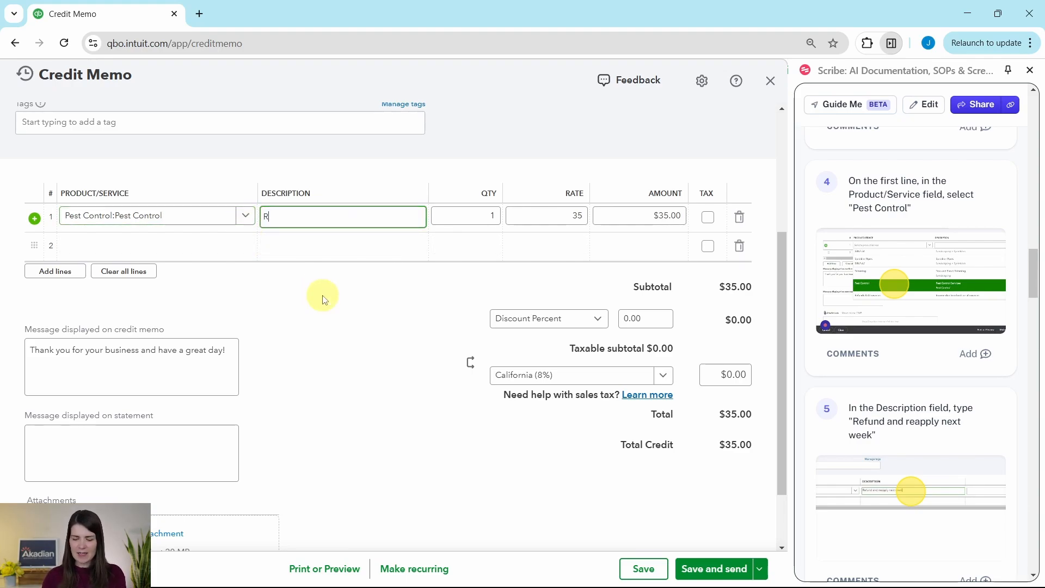
type("efund and reapply next week")
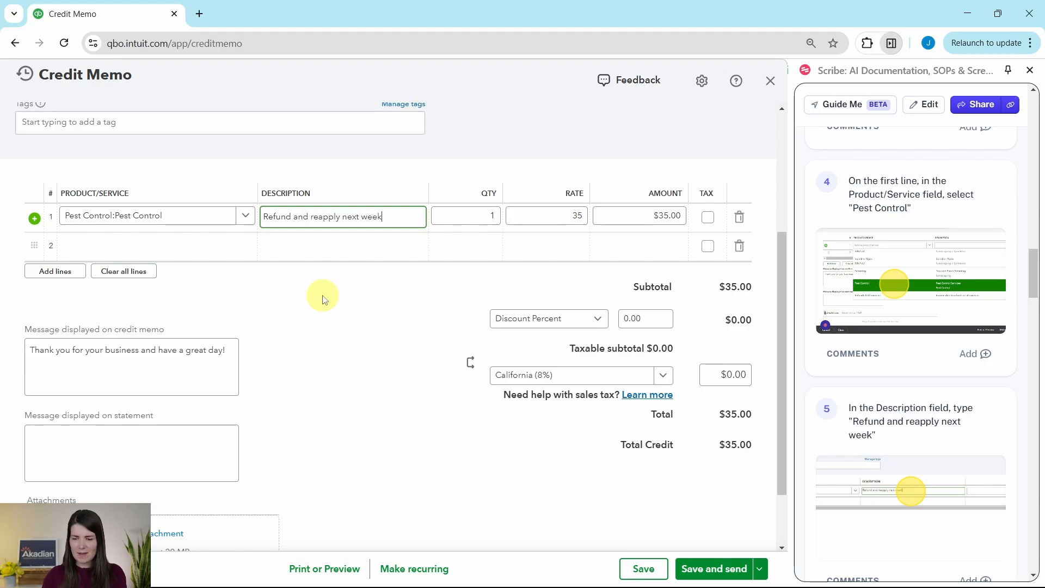
- Save and close the credit memo
scroll(907, 293, "down", 6)
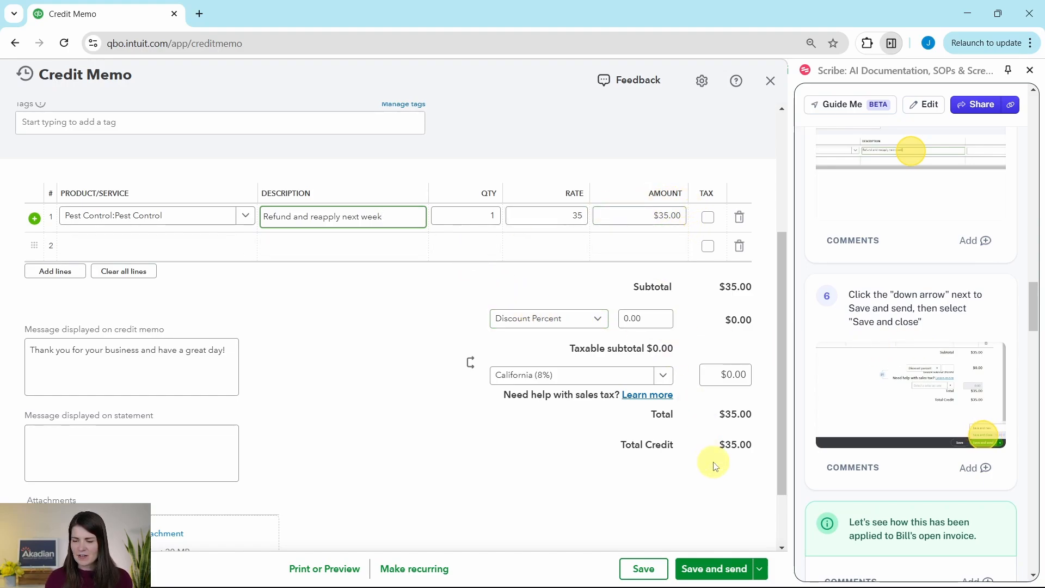
left_click(760, 568)
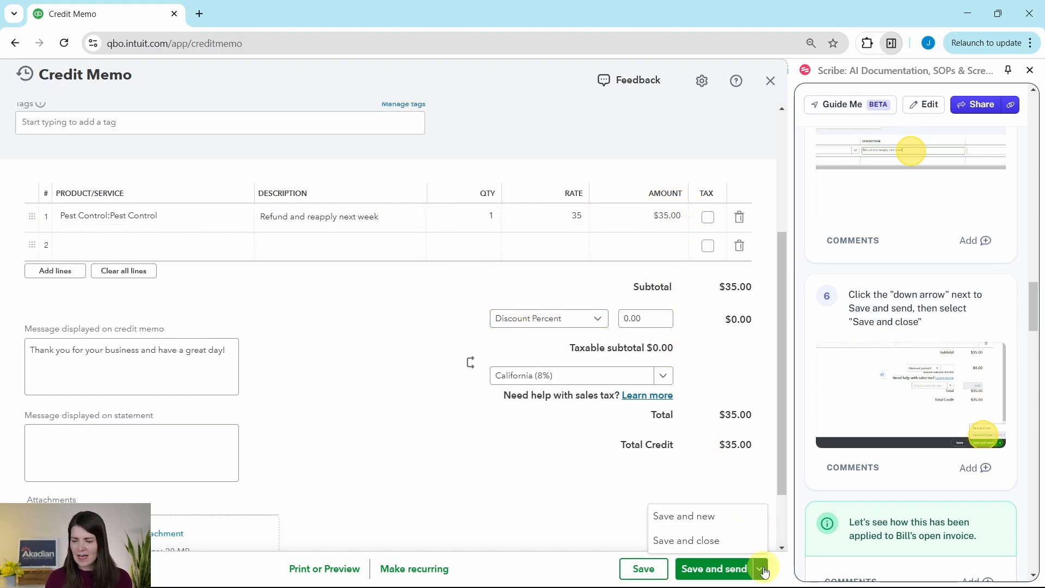
left_click(683, 544)
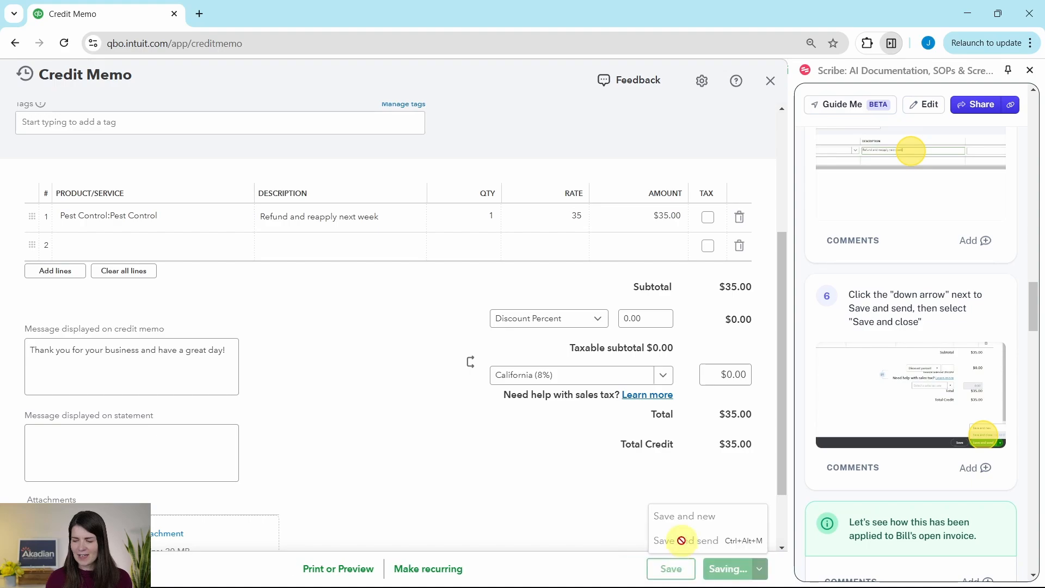
- Open the customer record of Bill's Windsurf Shop from the sales customers list and dismiss the transaction tour pop-up
scroll(896, 382, "down", 2)
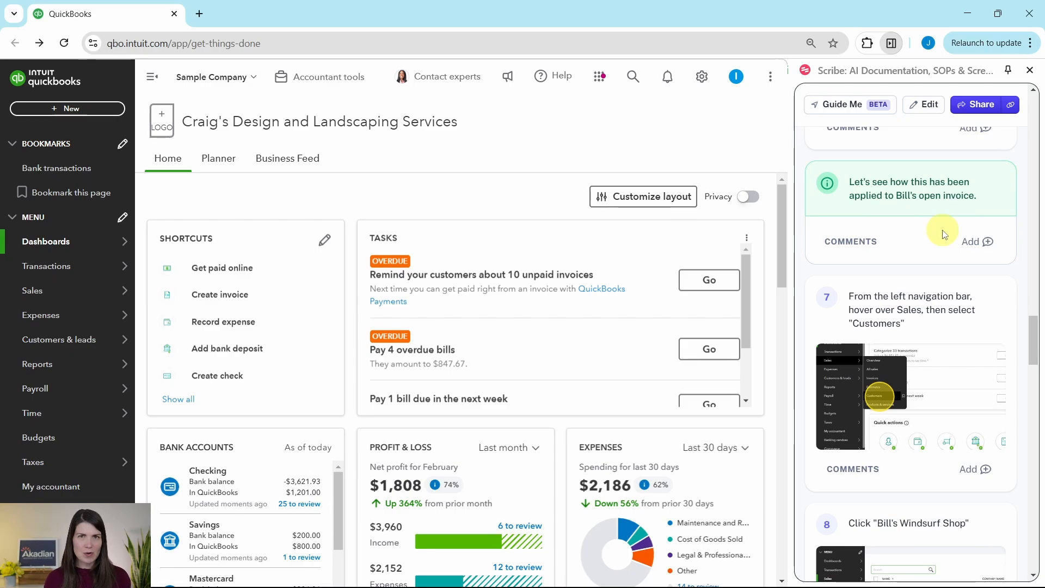
scroll(943, 234, "down", 3)
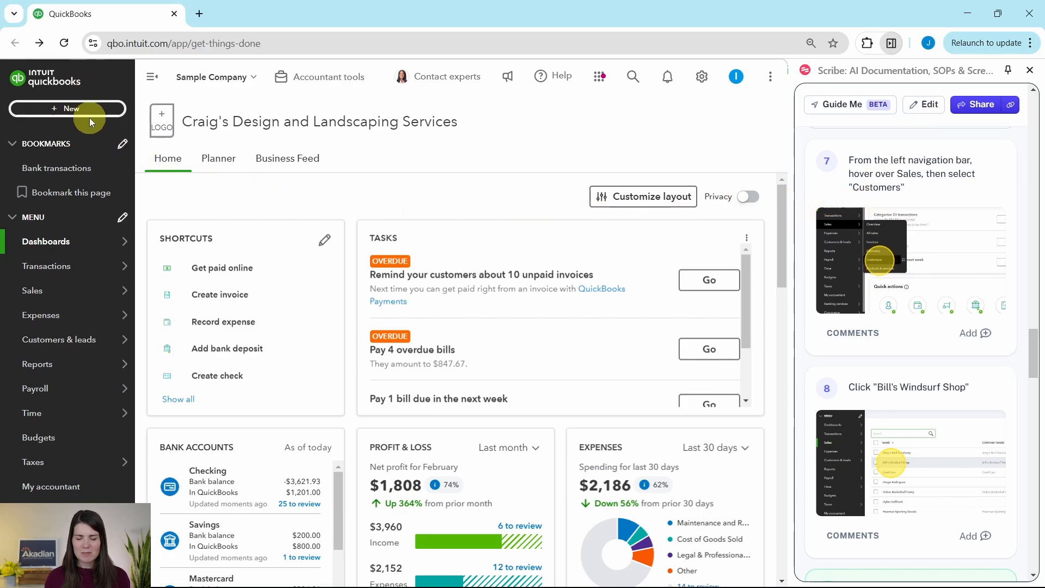
mouse_move(33, 284)
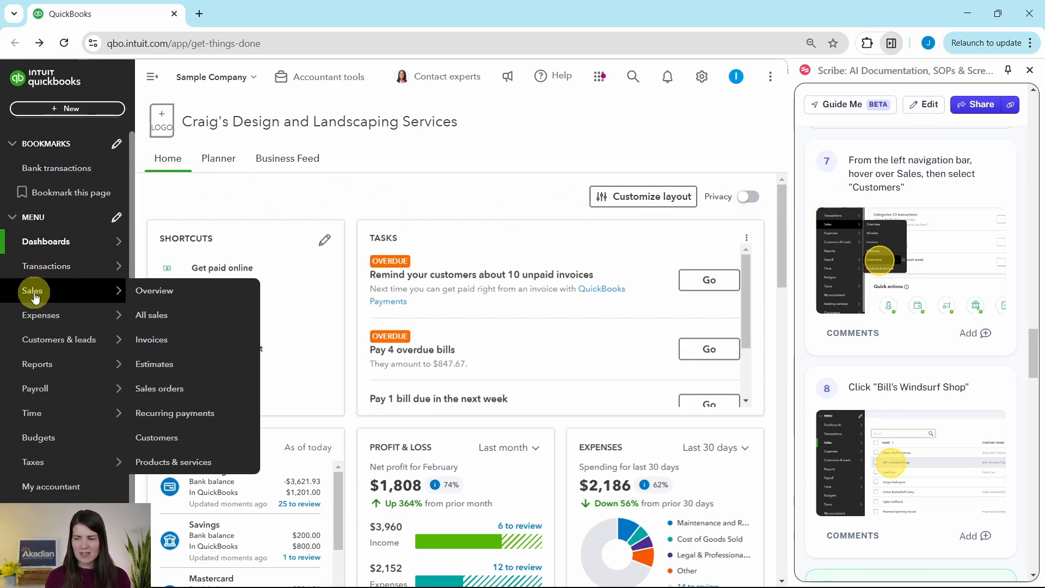
left_click(165, 439)
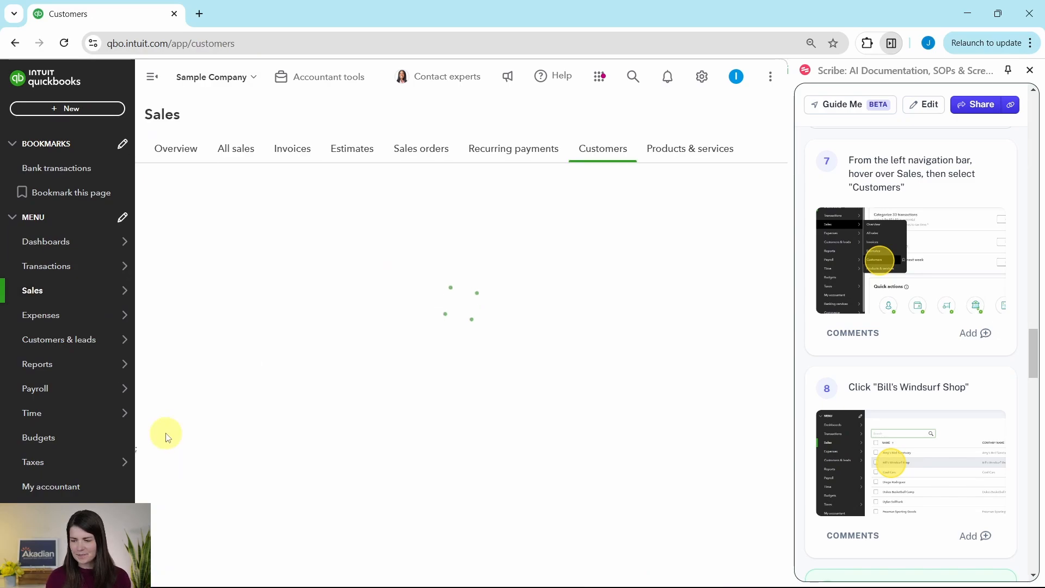
scroll(874, 302, "down", 4)
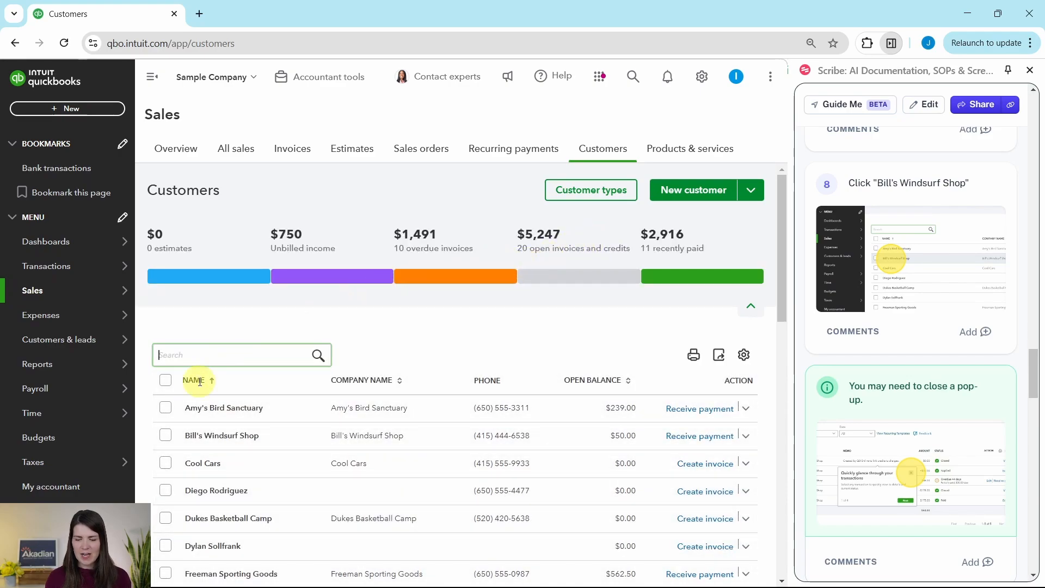
left_click(256, 437)
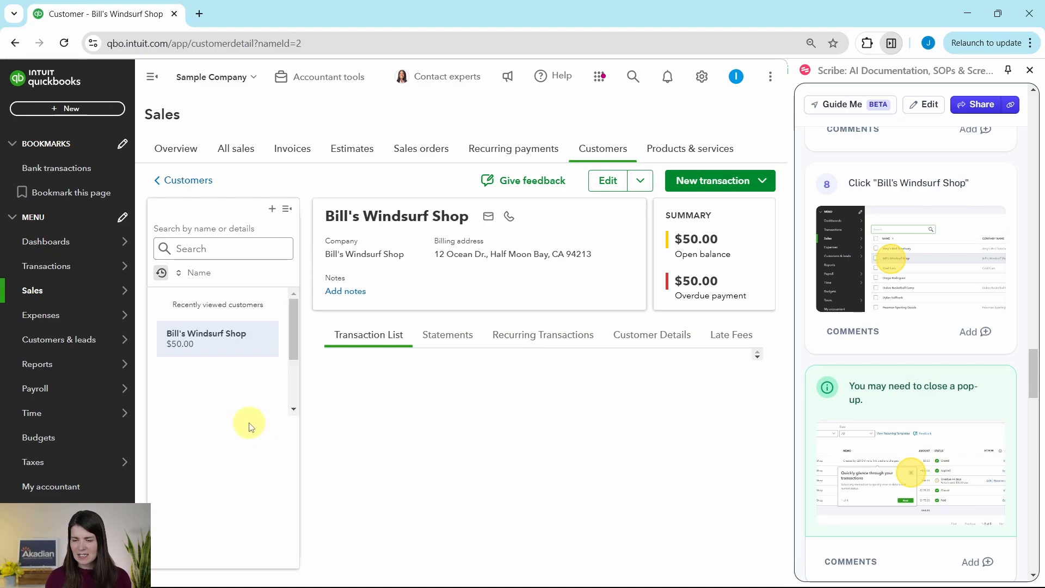
scroll(707, 287, "down", 3)
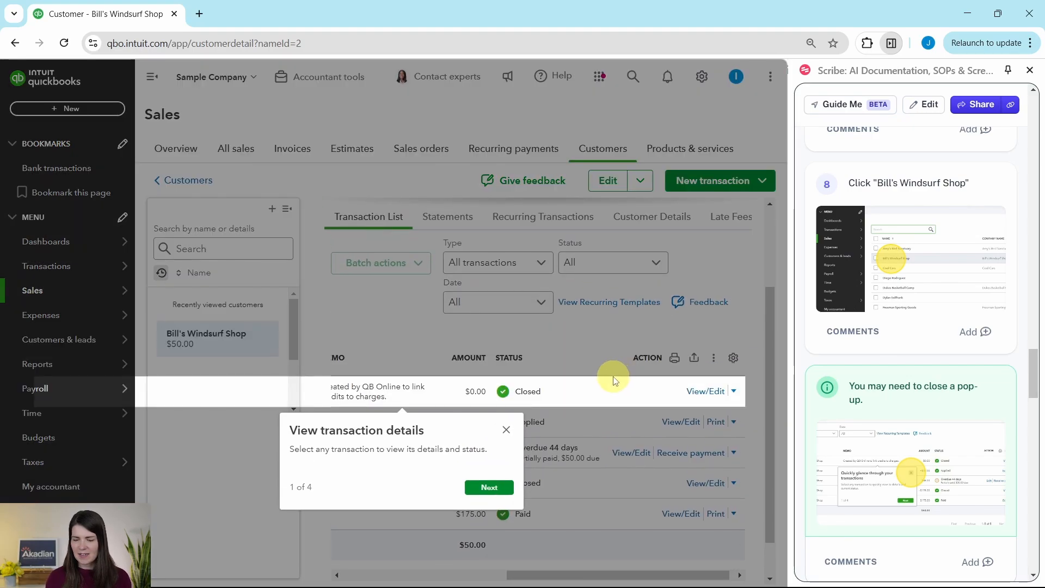
left_click(507, 430)
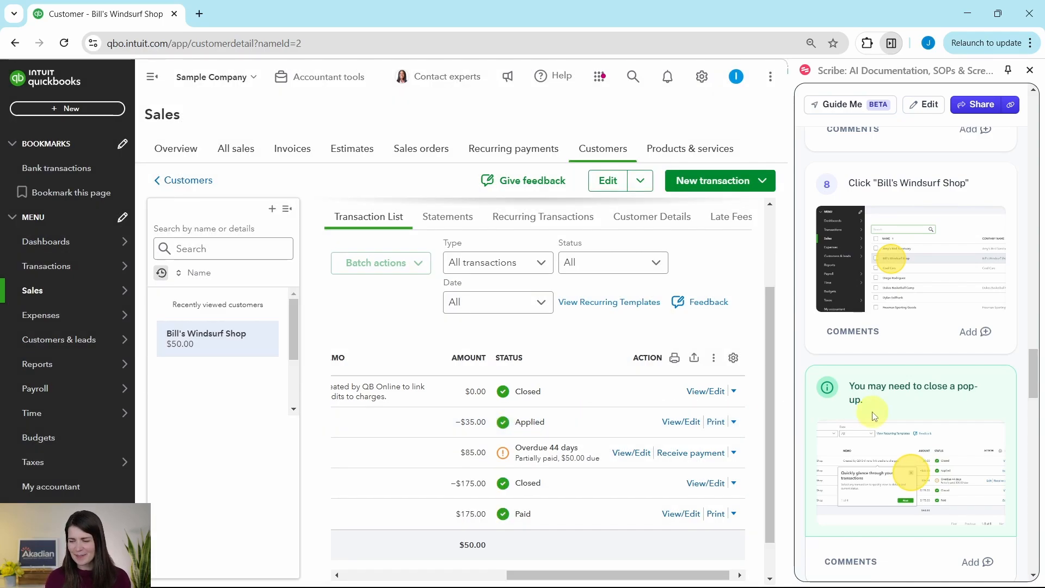
- Collapse the customer list and examine the type, number, memo and status of the shop's transactions
scroll(873, 412, "down", 3)
scroll(873, 413, "down", 5)
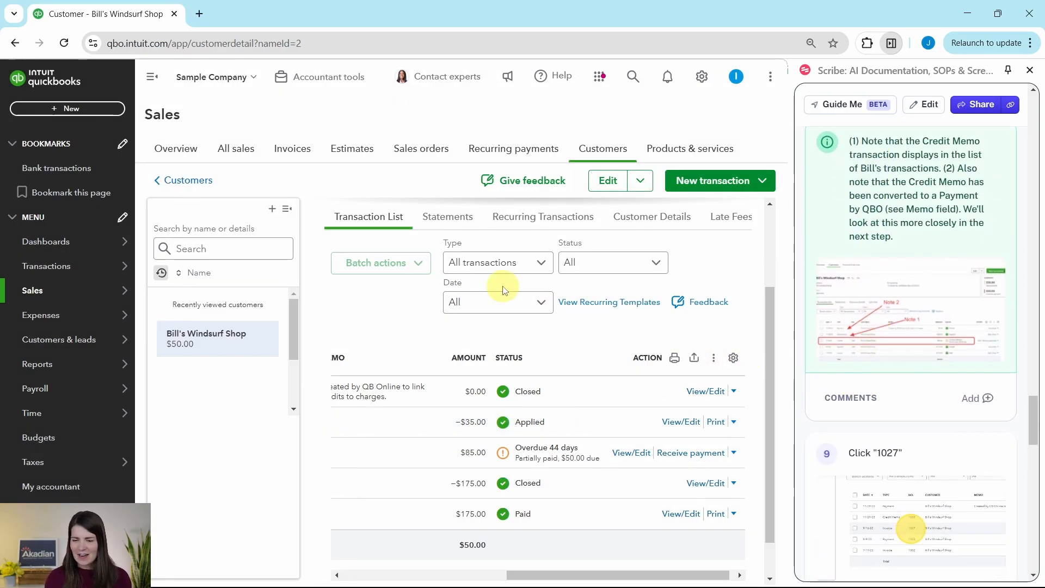
left_click(287, 210)
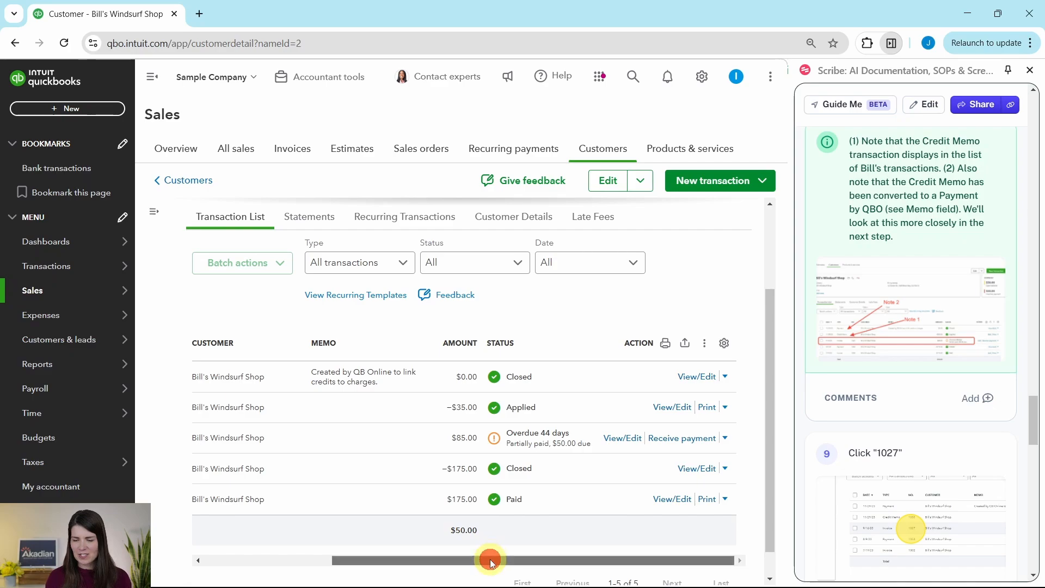
left_click_drag(492, 563, 392, 563)
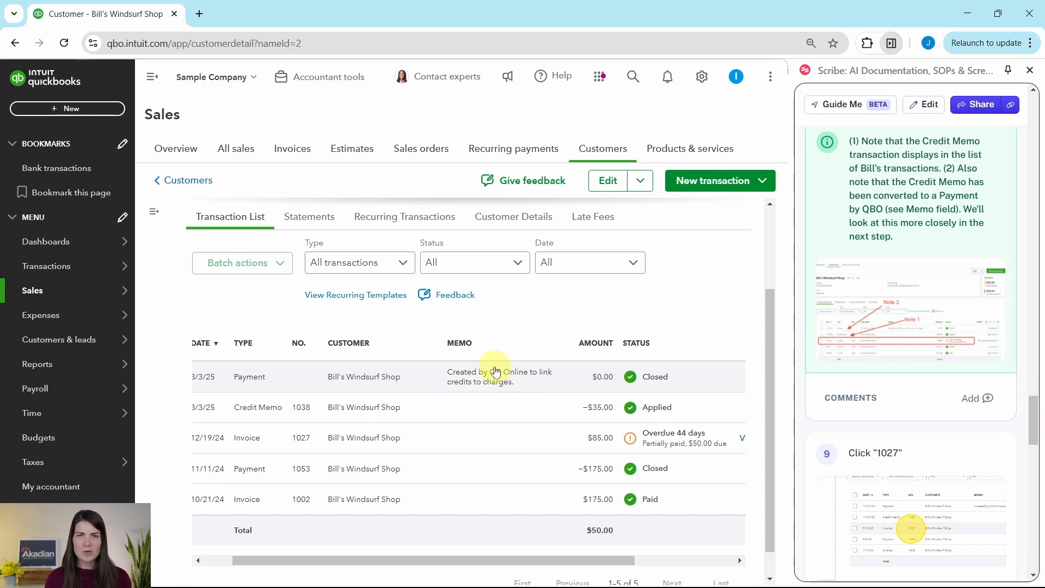
- Open the details of invoice 1027 from the transaction list of Bill's Windsurf Shop
scroll(922, 223, "down", 1)
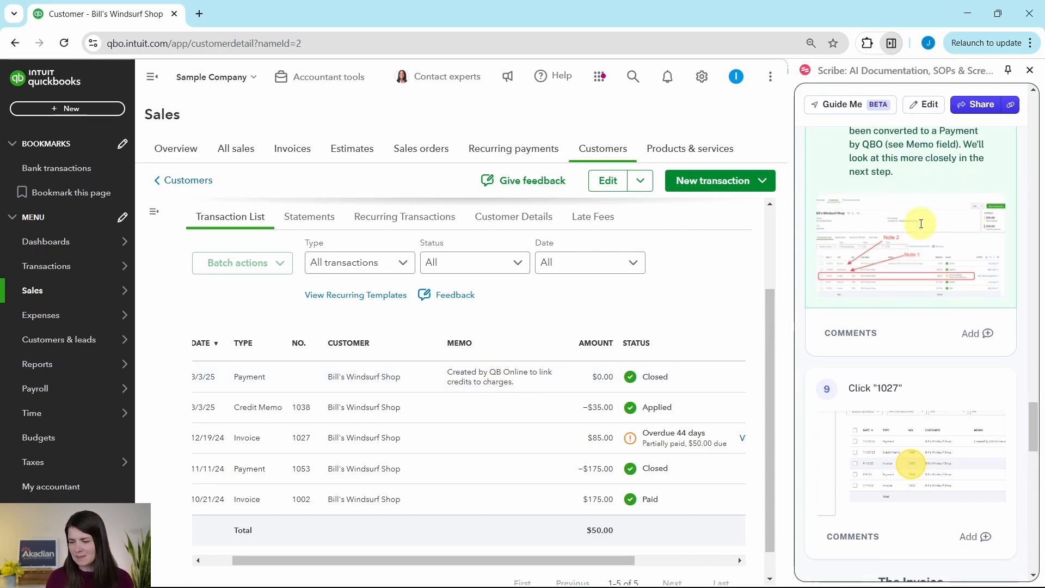
scroll(921, 223, "down", 2)
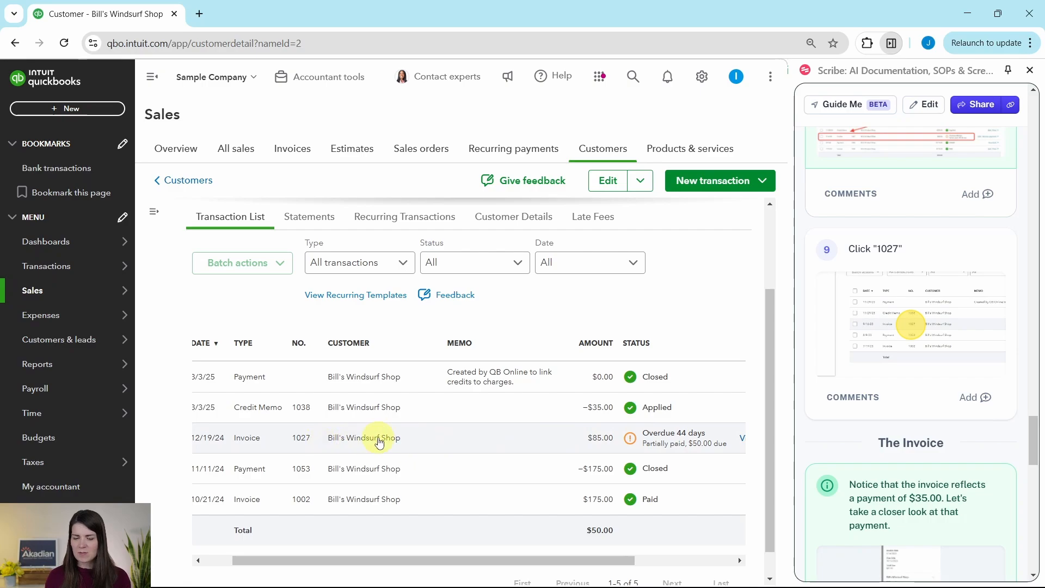
left_click(303, 439)
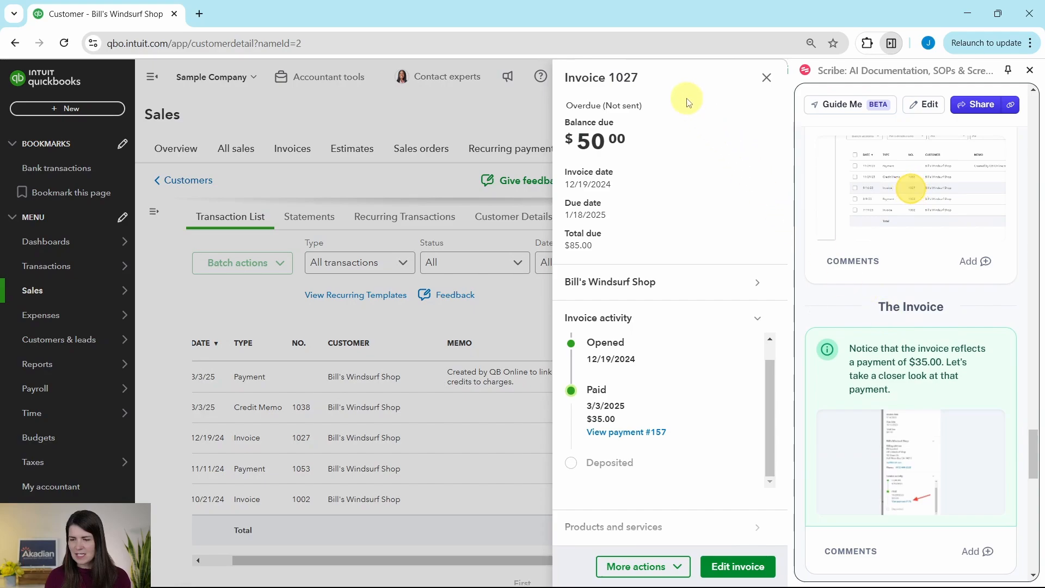
- Open the payment linked to invoice 1027 from the invoice's activity history
scroll(903, 359, "down", 1)
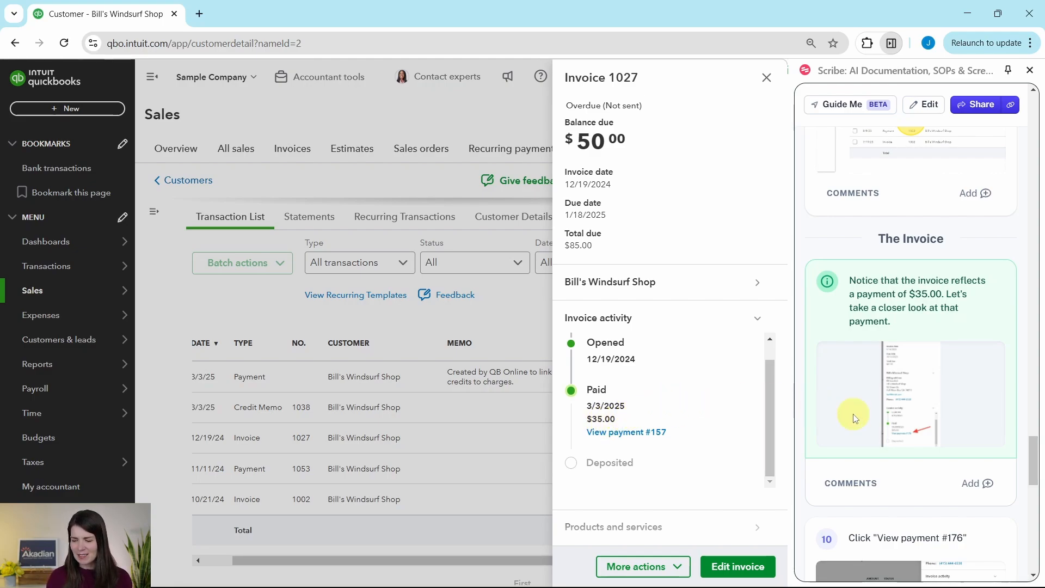
scroll(874, 420, "down", 1)
scroll(874, 421, "down", 5)
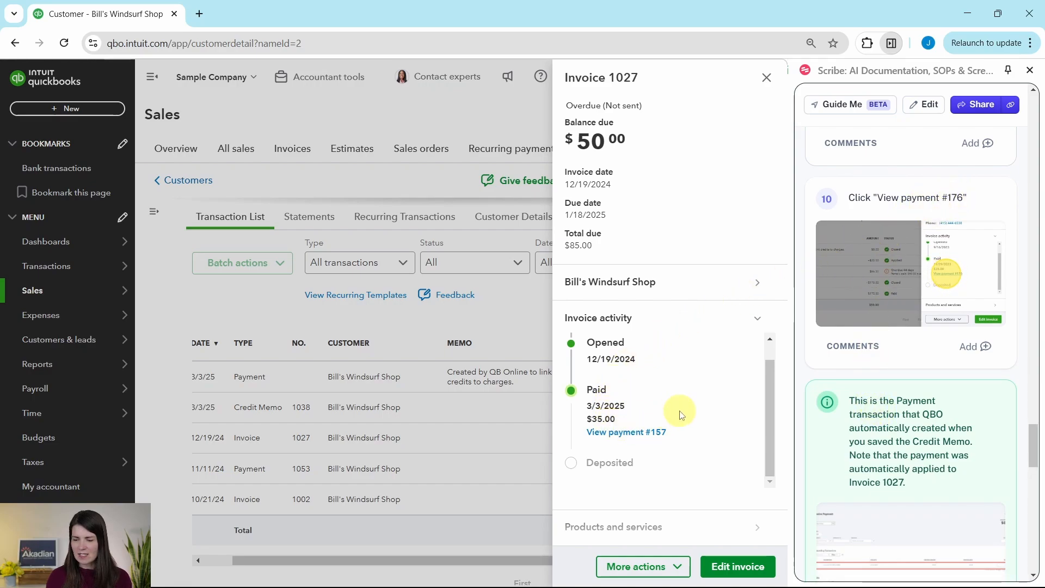
left_click(623, 435)
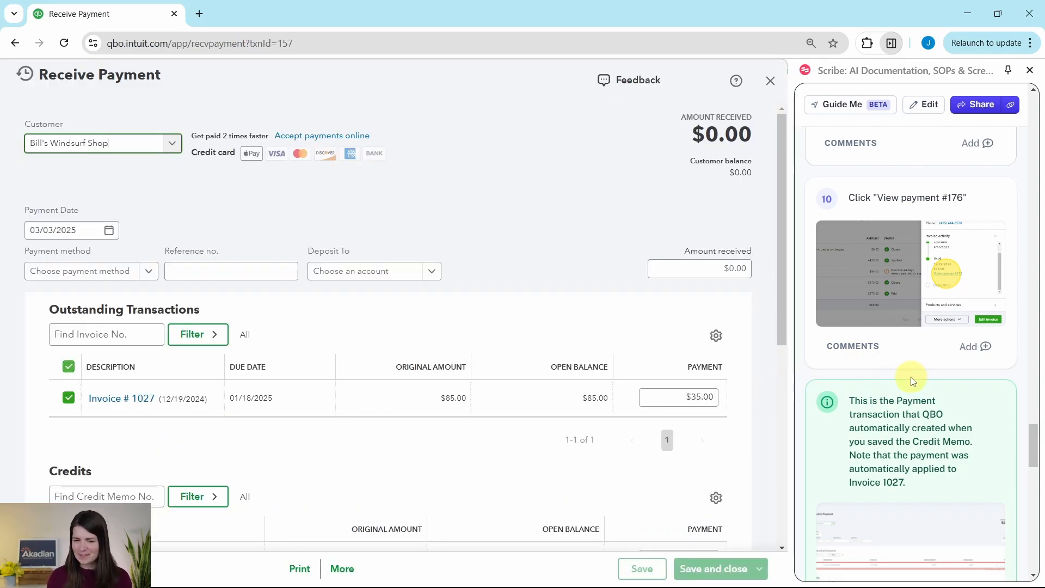
- Examine how the payment links the outstanding invoice to the credit memo, and close the payment without saving
scroll(907, 414, "down", 3)
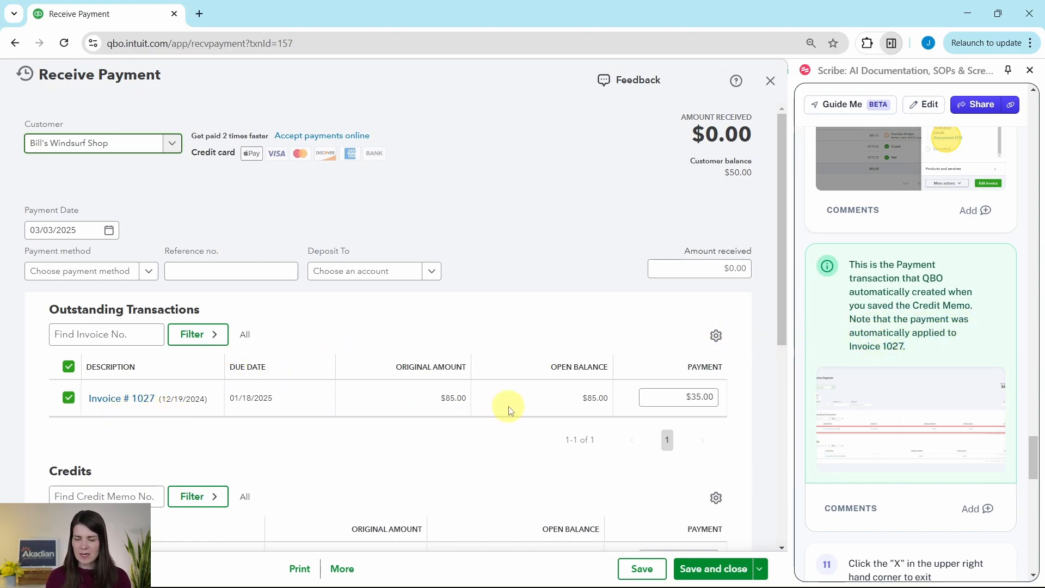
scroll(509, 398, "down", 4)
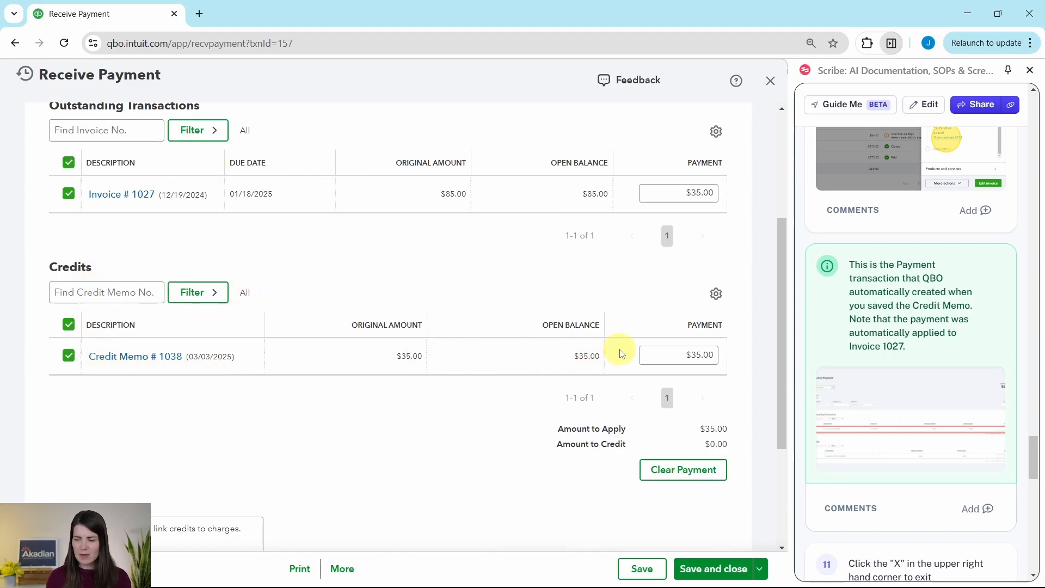
scroll(506, 296, "up", 1)
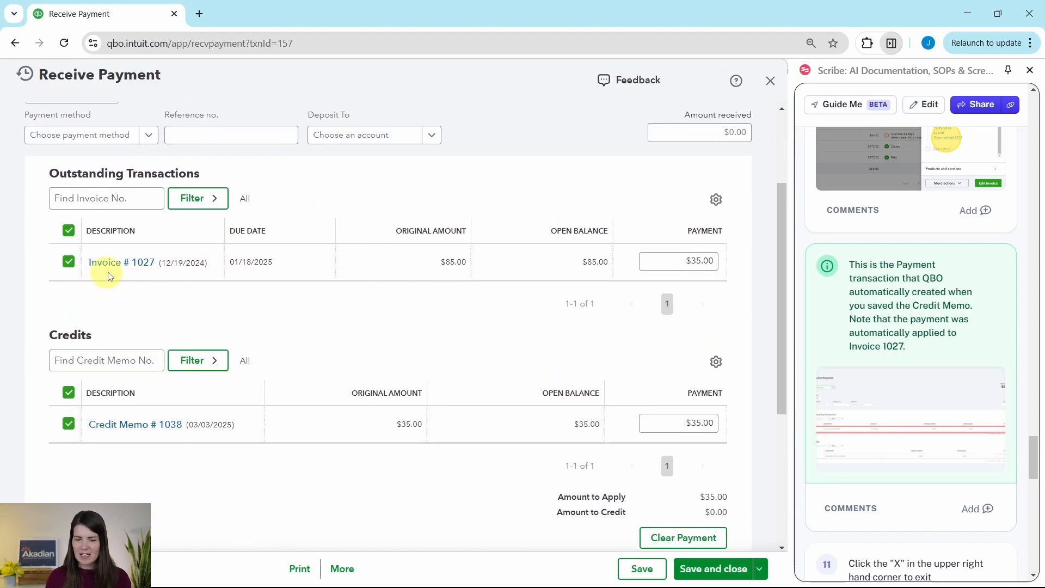
scroll(893, 316, "down", 5)
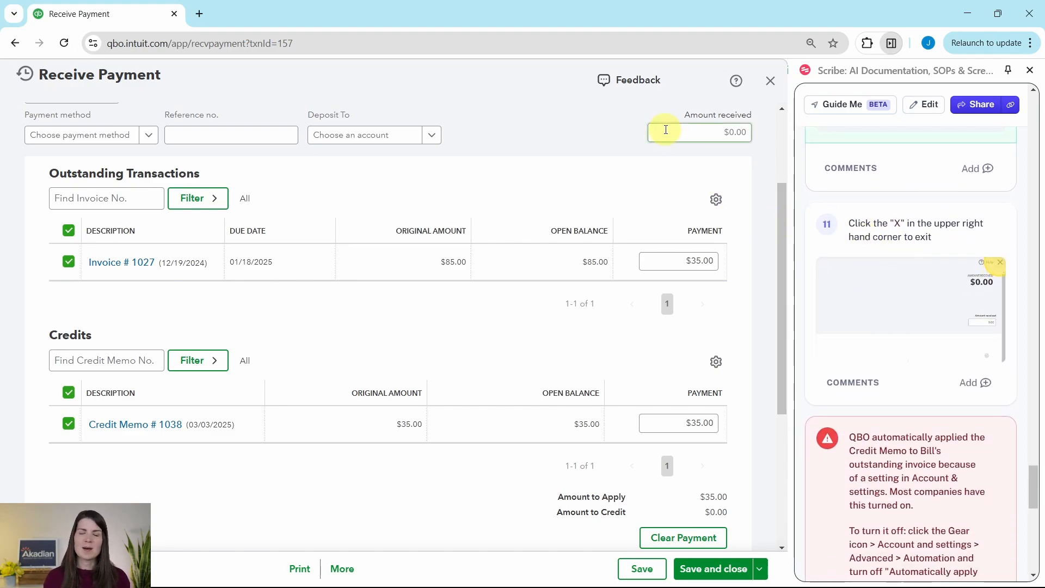
left_click(768, 84)
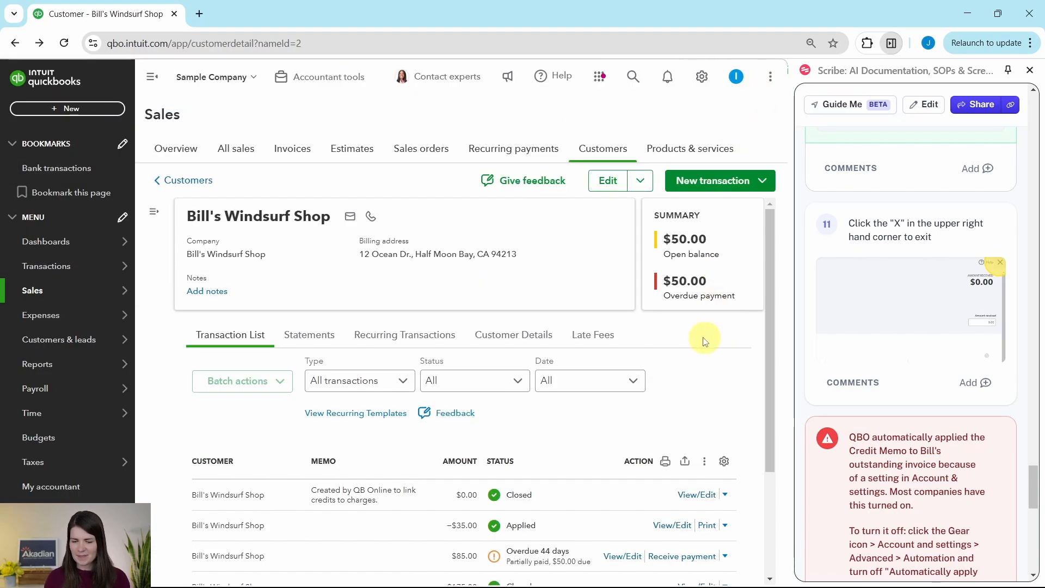
- Review the status of the shop's transactions and read the guide's note on turning off automatic credit application
scroll(657, 314, "down", 3)
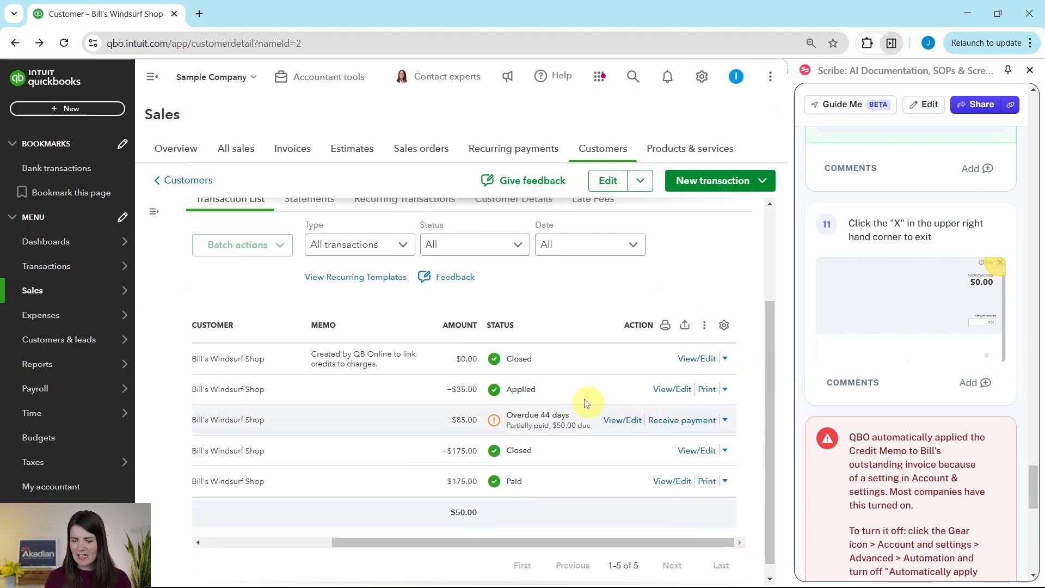
scroll(883, 337, "down", 1)
scroll(883, 337, "down", 3)
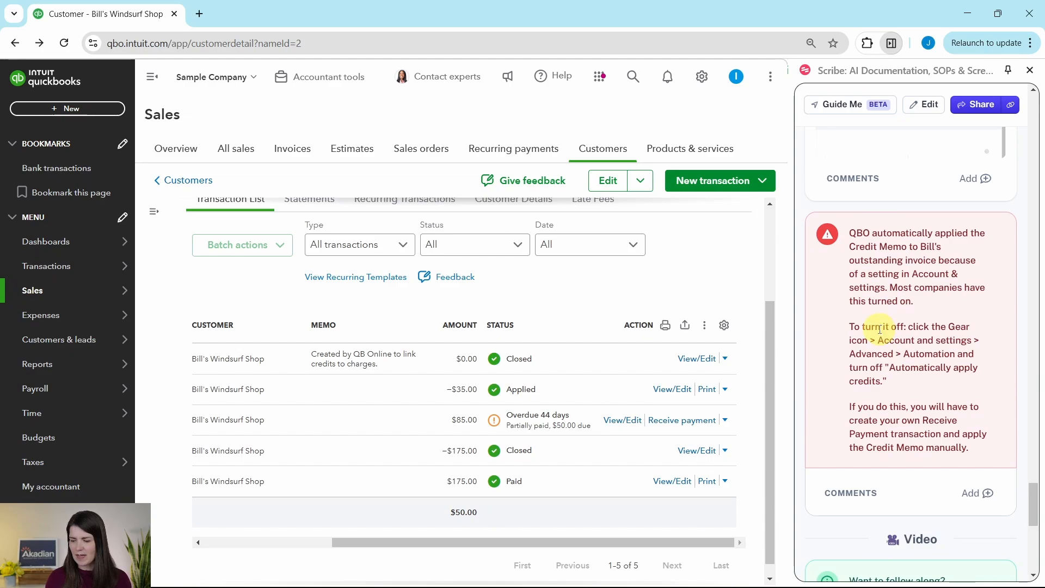
scroll(880, 329, "up", 1)
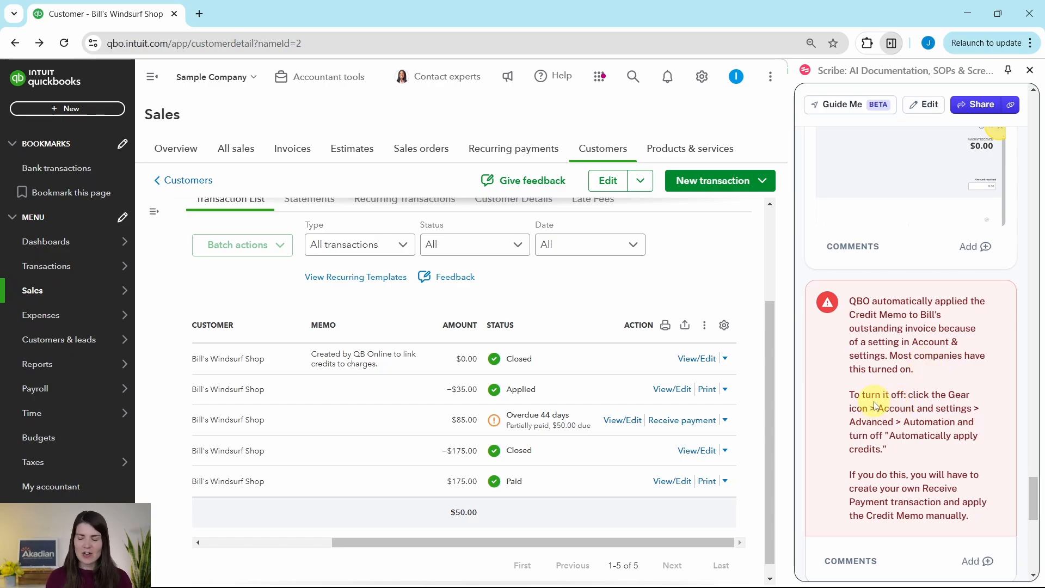
left_click(702, 79)
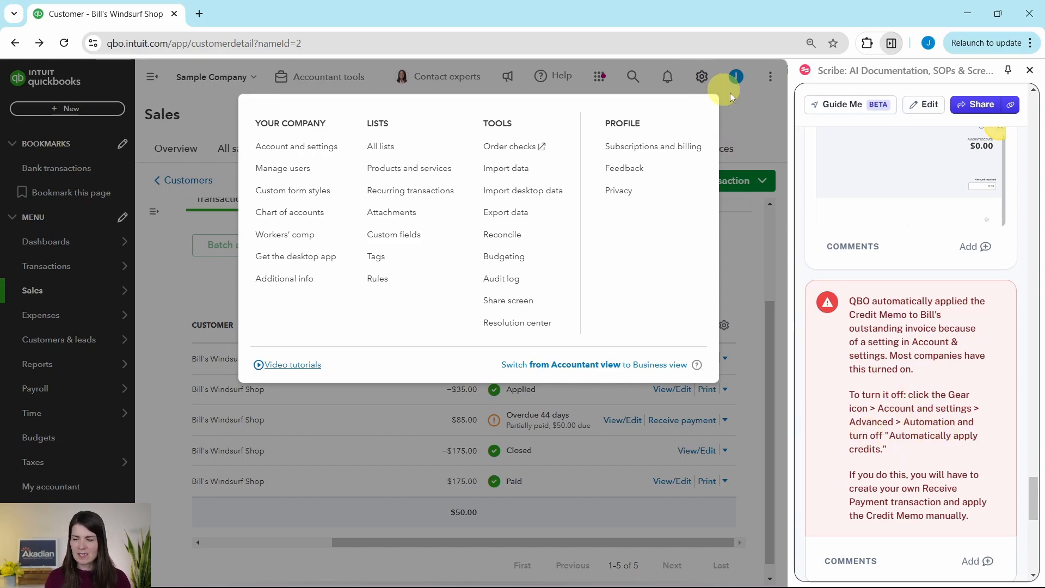
left_click(753, 122)
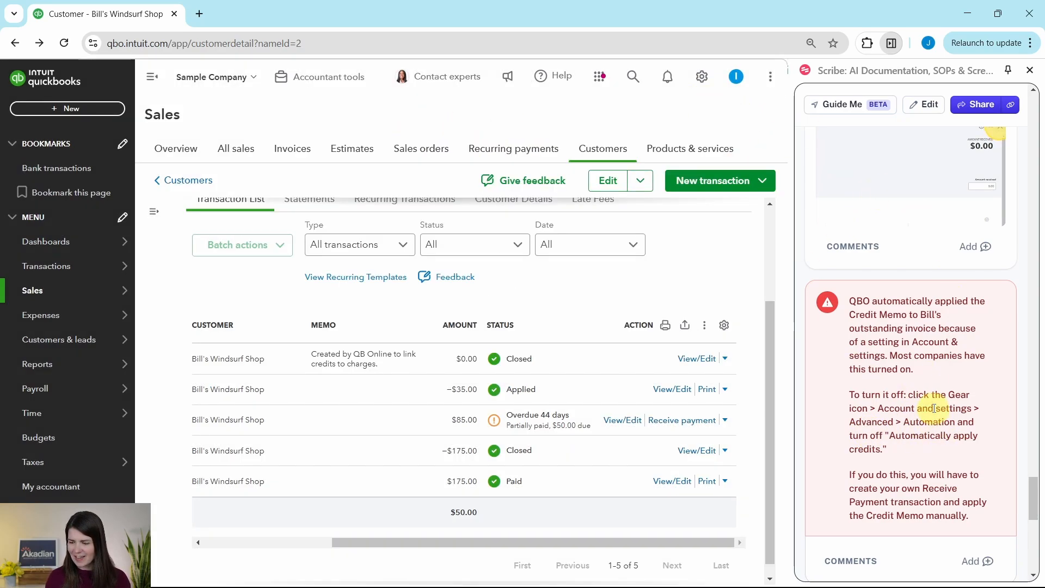
scroll(930, 406, "down", 1)
scroll(930, 406, "up", 1)
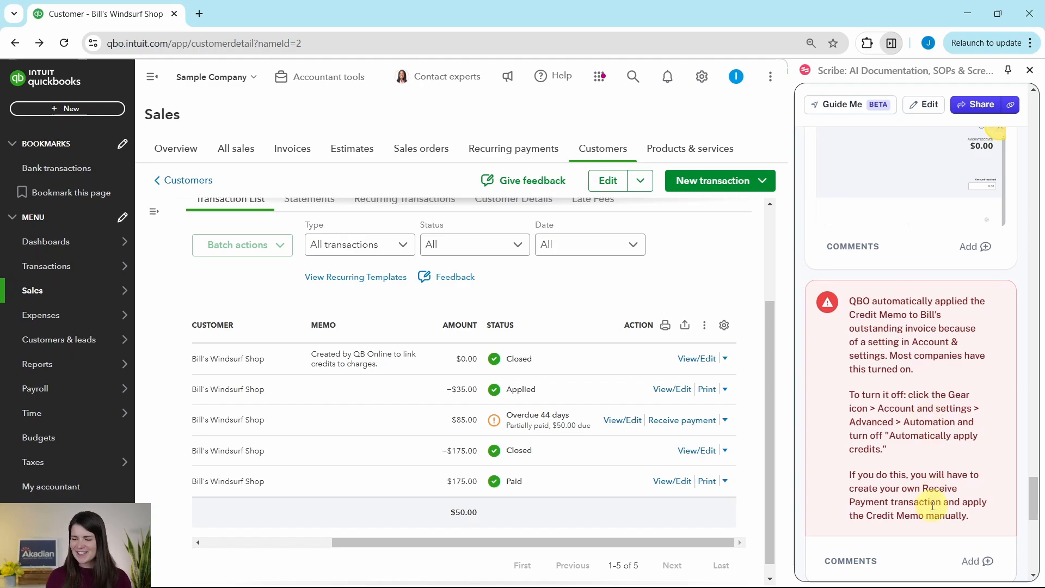